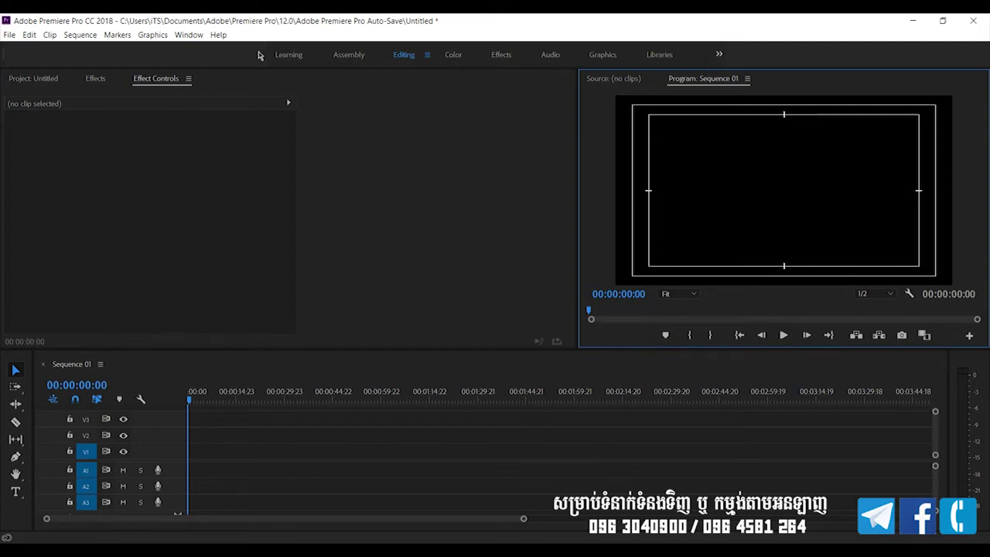
# Step: Add the Essential Graphics panel to the Editing workspace from the Window menu
pyautogui.click(188, 35)
pyautogui.moveTo(226, 53)
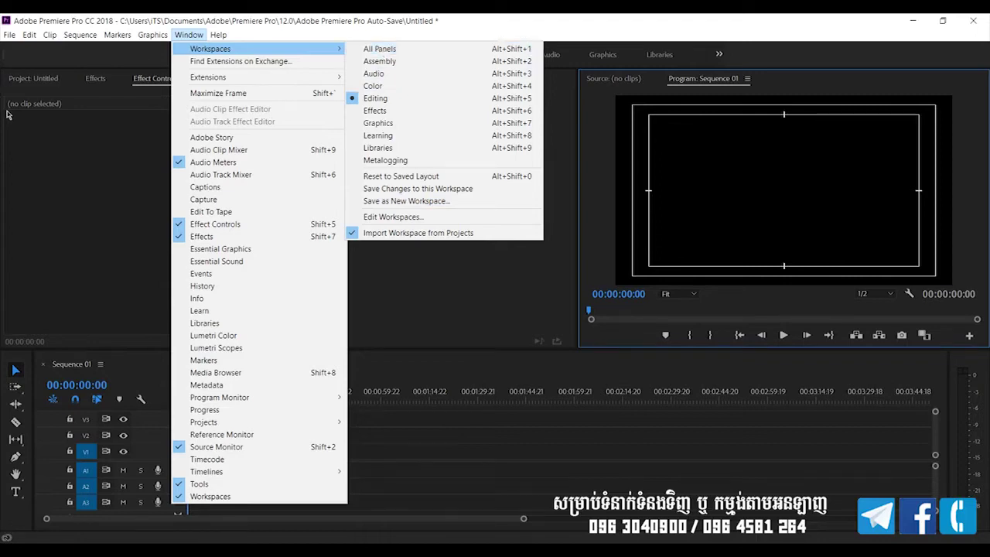
pyautogui.click(23, 149)
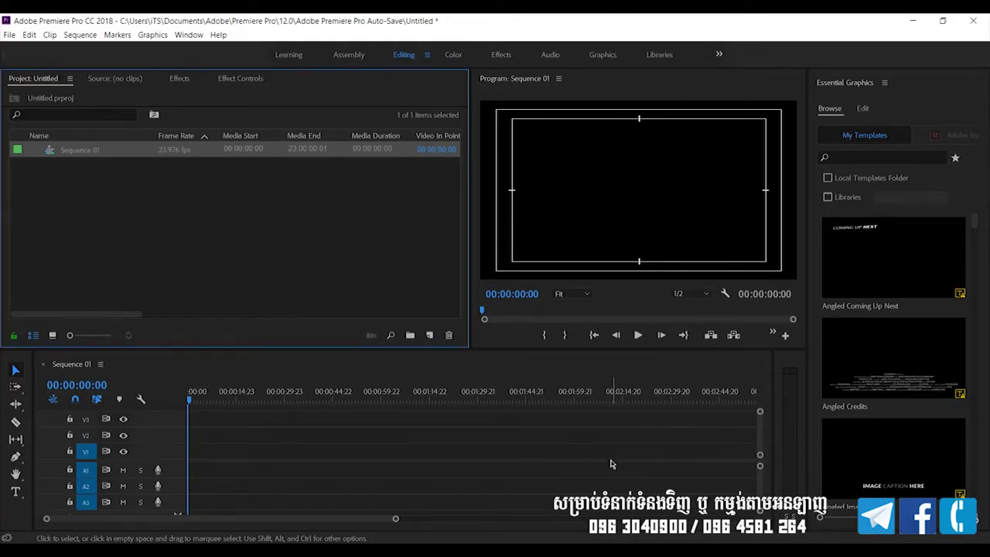
# Step: Switch to the All Panels workspace and bring the Effect Controls panel to the front
pyautogui.click(182, 37)
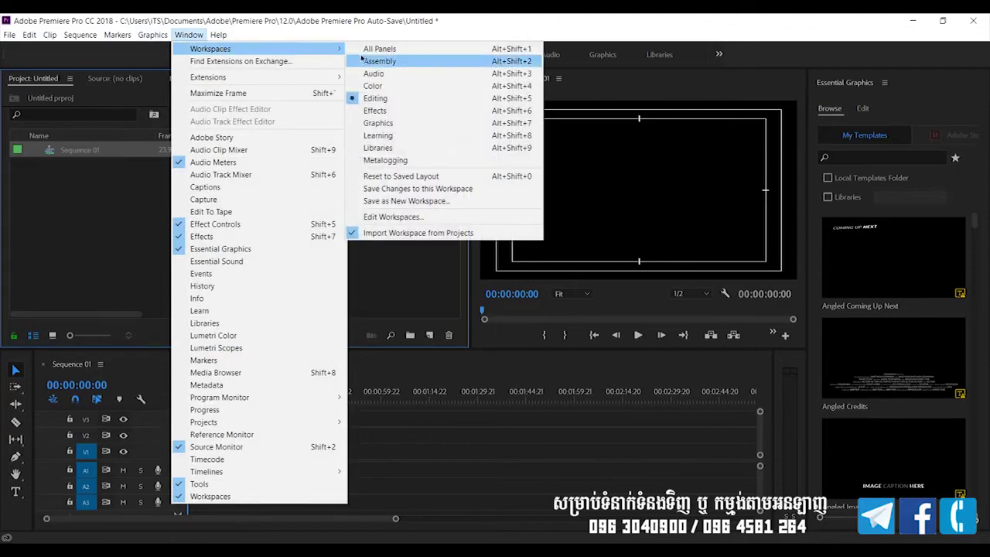
pyautogui.click(393, 51)
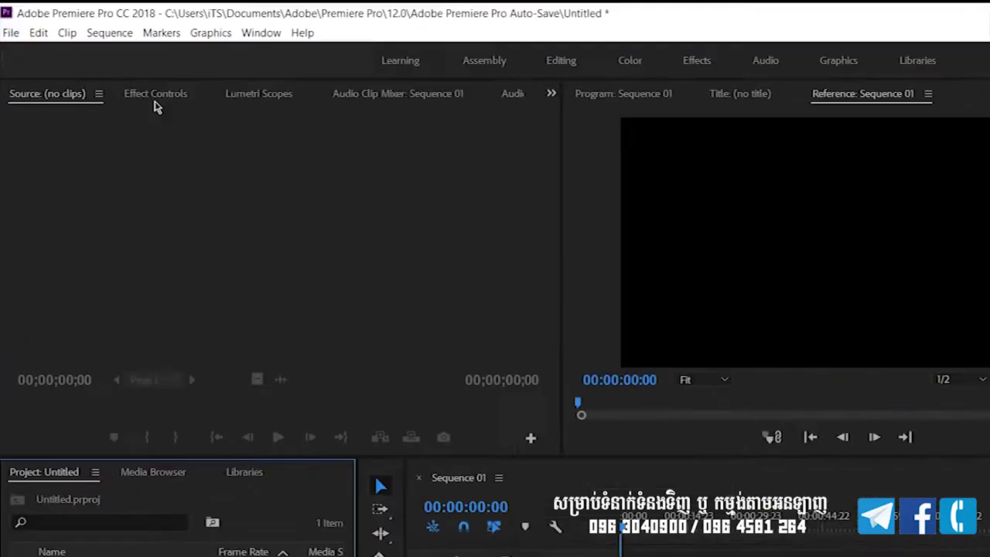
pyautogui.click(113, 78)
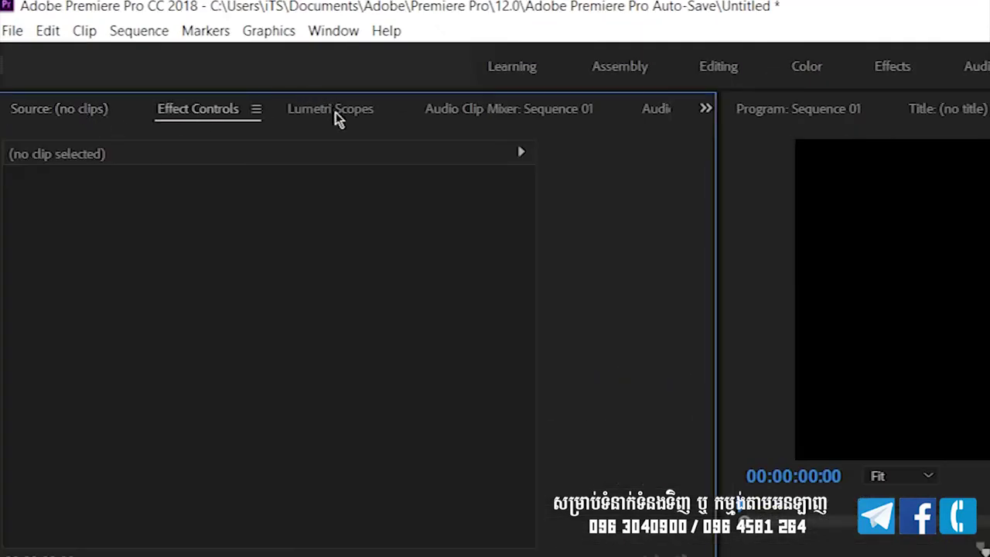
# Step: Look at Lumetri Scopes and Audio Clip Mixer, finishing on the Audio Track Mixer for Sequence 01
pyautogui.click(338, 115)
pyautogui.click(526, 110)
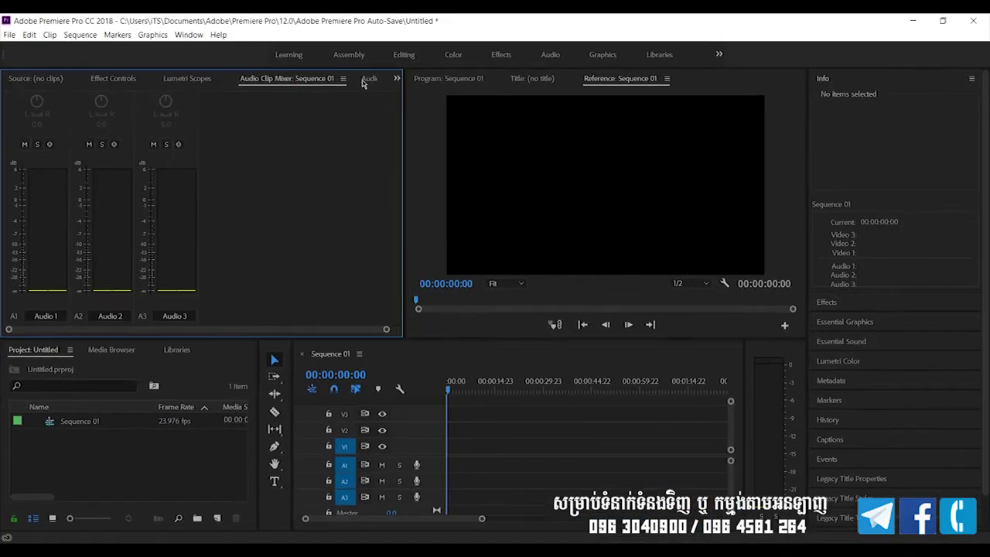
pyautogui.click(365, 80)
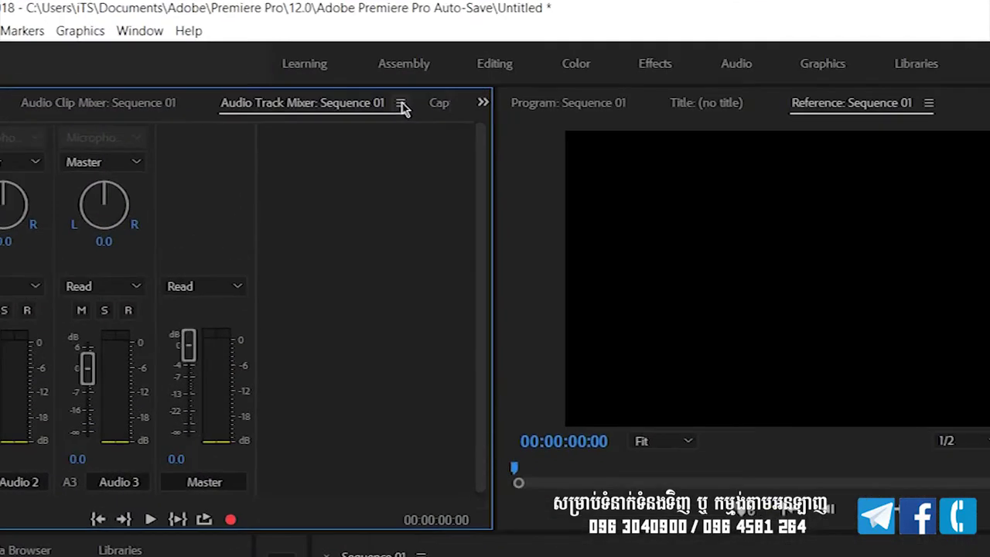
# Step: Close the Audio Track Mixer panel using Close Panel in its panel menu
pyautogui.click(362, 87)
pyautogui.click(401, 105)
pyautogui.click(402, 103)
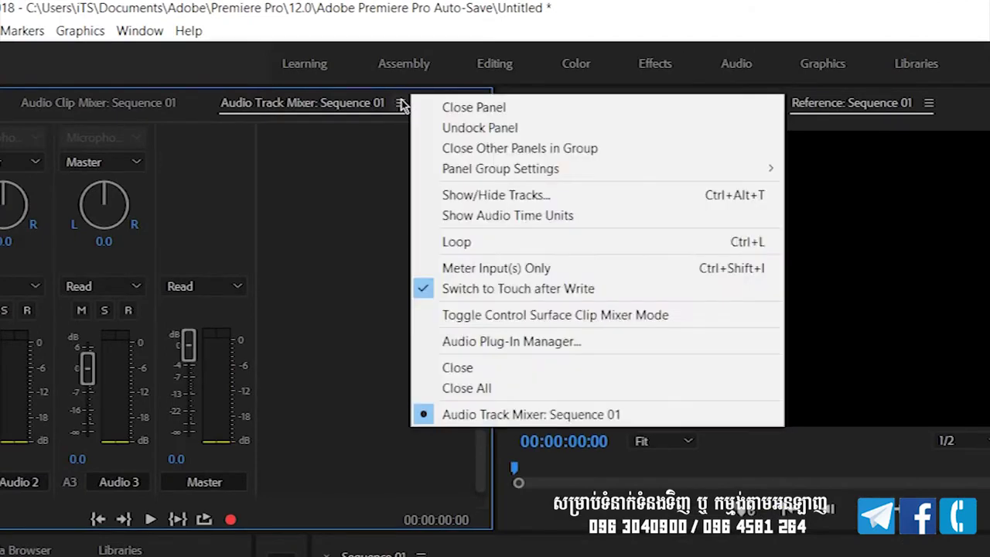
pyautogui.click(515, 109)
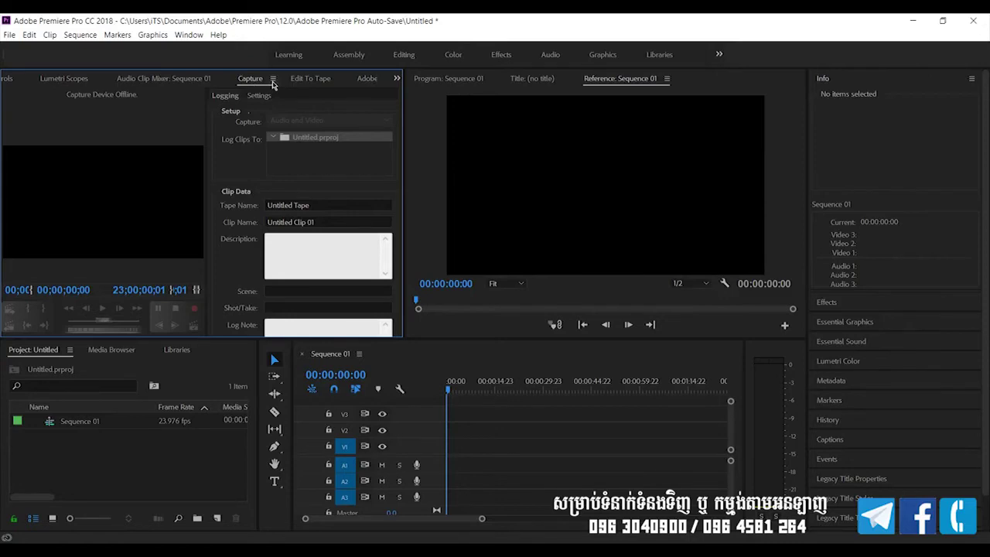
pyautogui.click(272, 80)
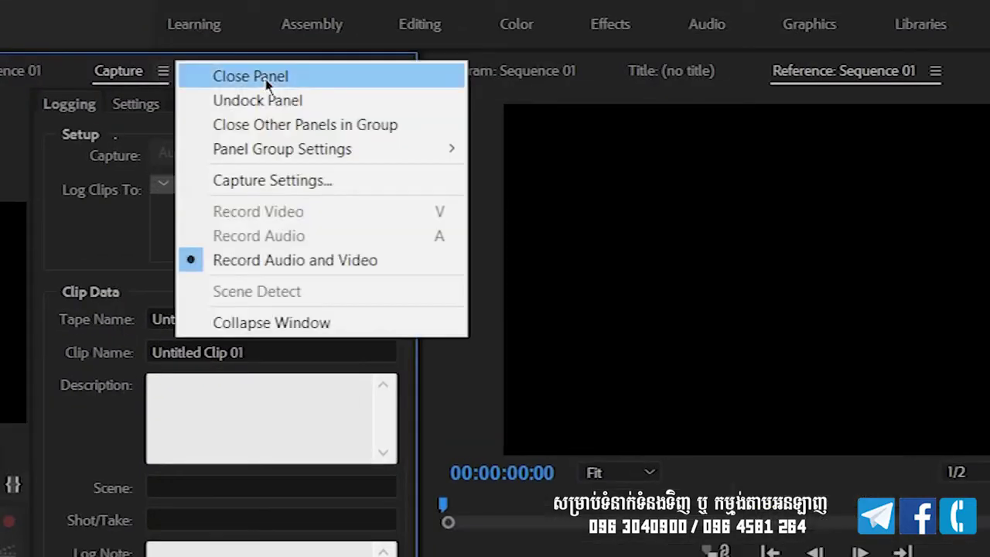
# Step: Close the Capture, Edit To Tape and Adobe Story panels
pyautogui.click(267, 80)
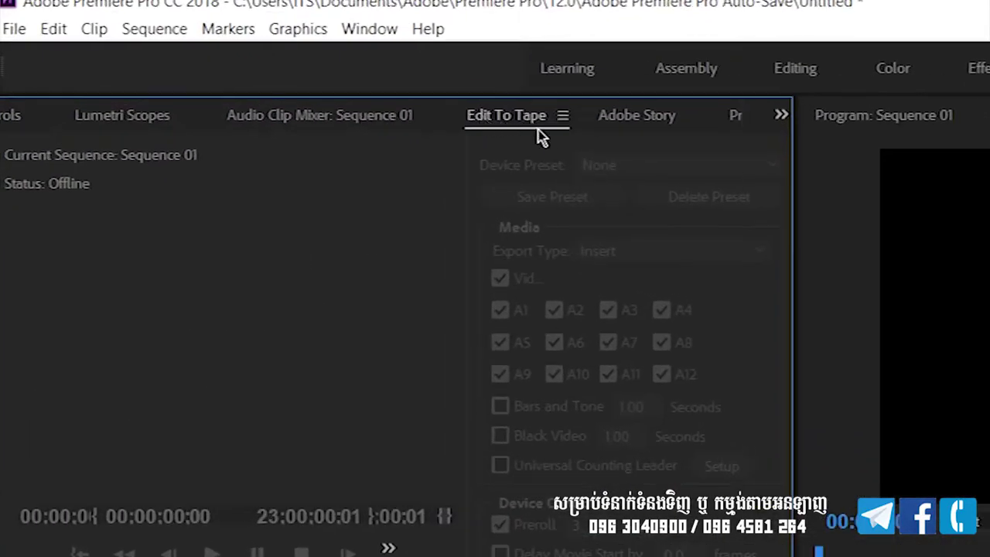
pyautogui.click(569, 117)
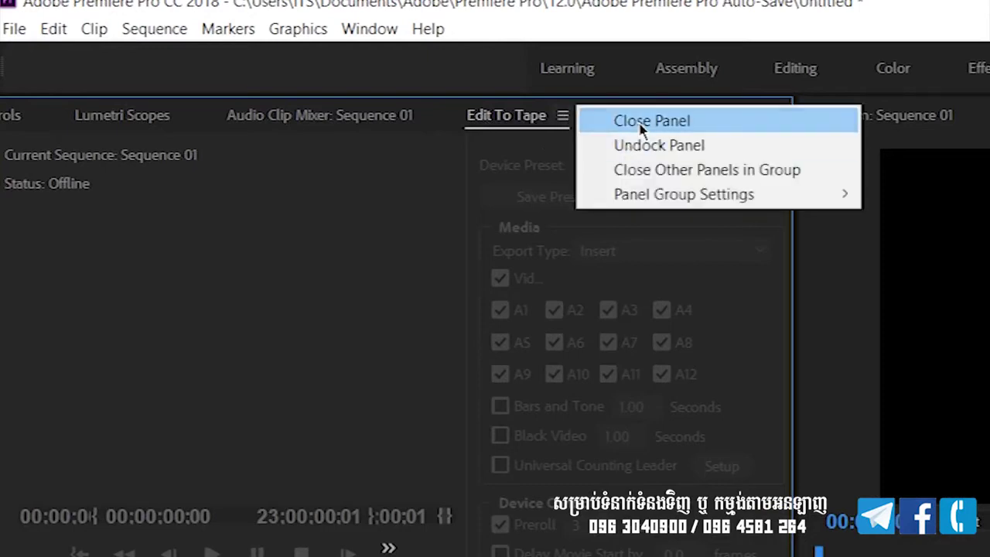
pyautogui.click(628, 121)
pyautogui.click(611, 115)
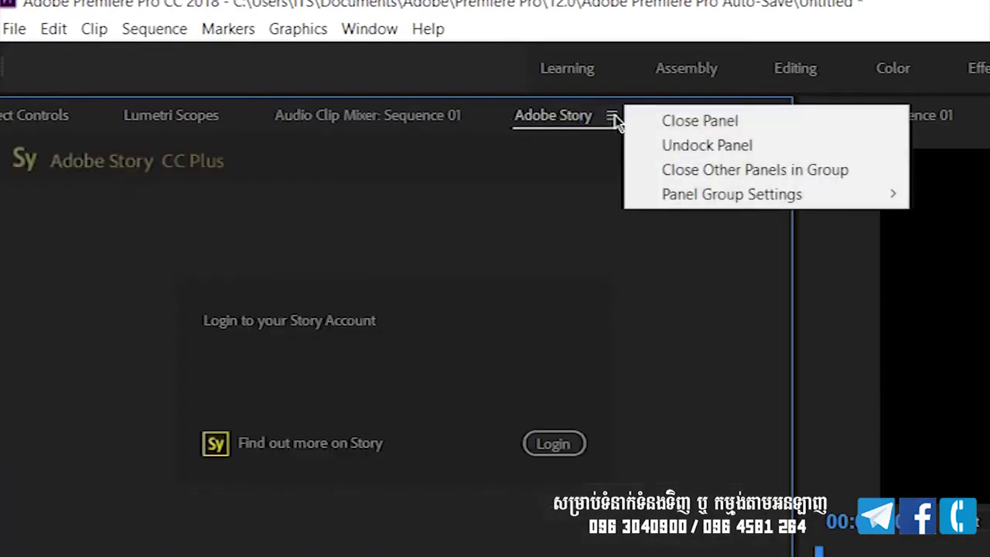
pyautogui.click(652, 121)
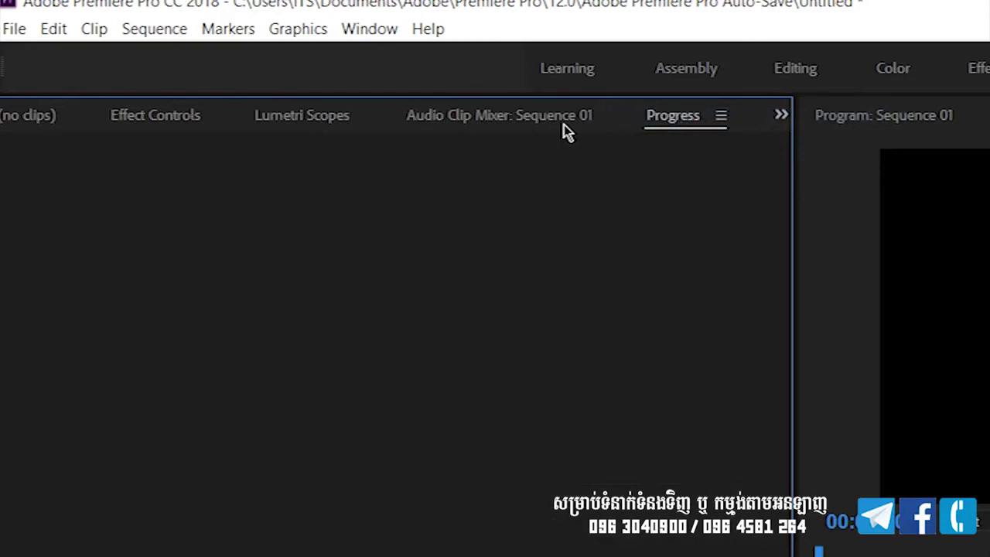
# Step: Close the Progress, Audio Clip Mixer and Lumetri Scopes panels
pyautogui.click(721, 116)
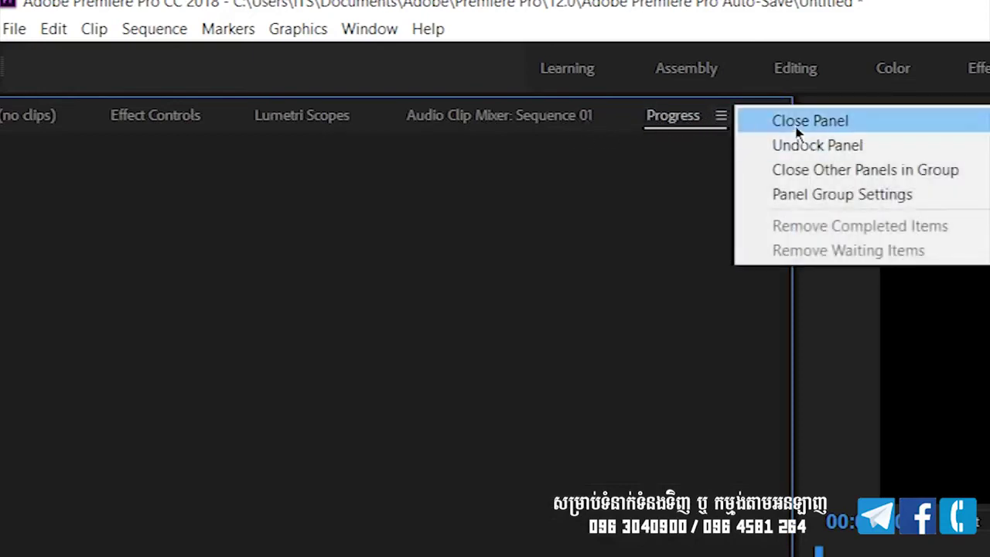
pyautogui.click(795, 126)
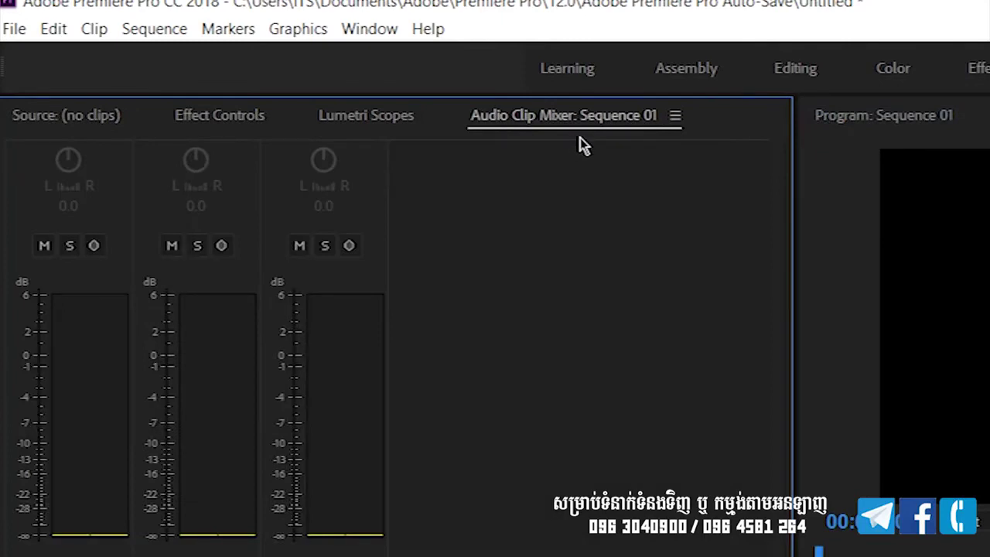
pyautogui.click(676, 117)
pyautogui.click(804, 122)
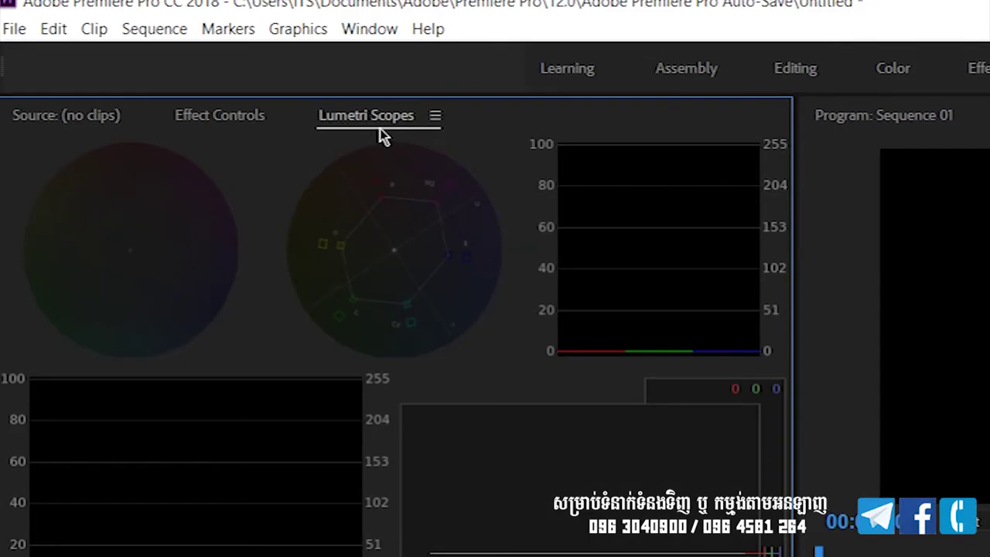
pyautogui.click(437, 118)
pyautogui.click(518, 121)
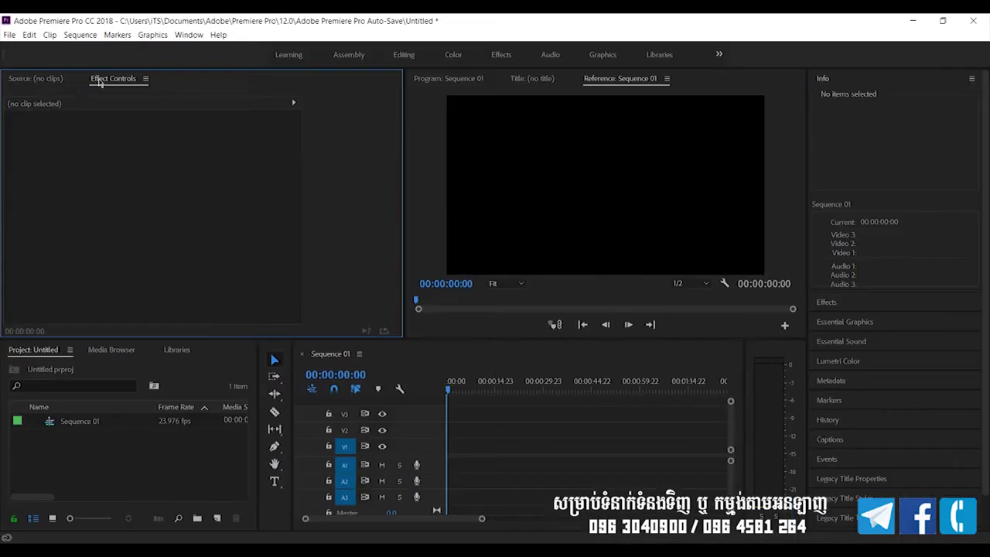
# Step: Rearrange the tabs so Effect Controls sits ahead of Source in their group
pyautogui.moveTo(126, 80); pyautogui.dragTo(84, 106)
pyautogui.moveTo(45, 222); pyautogui.dragTo(48, 80)
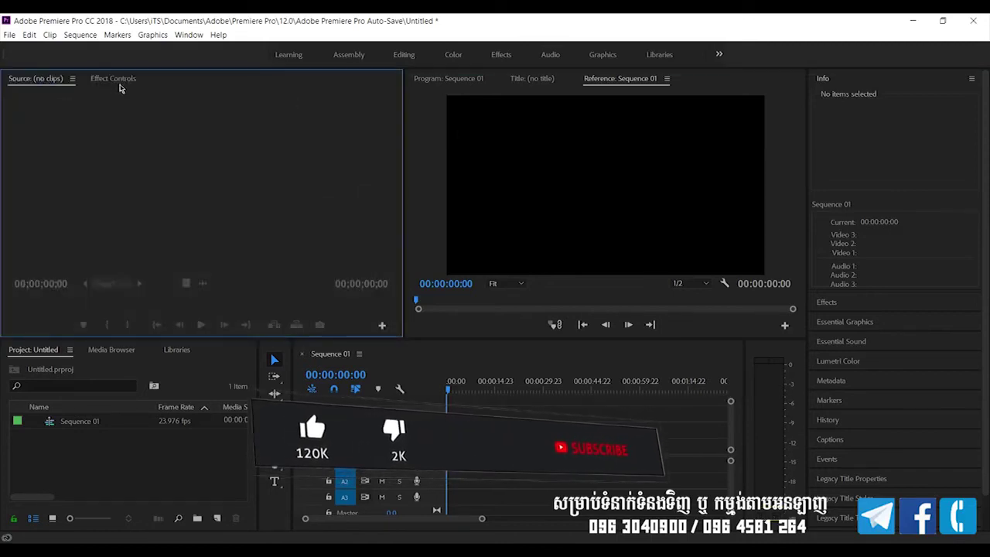
pyautogui.moveTo(48, 81); pyautogui.dragTo(133, 89)
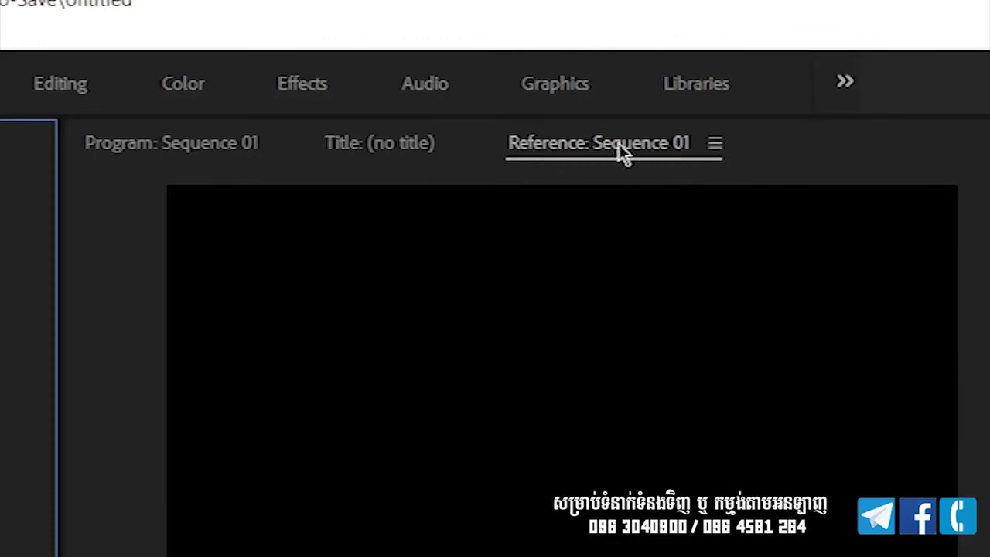
# Step: Close the Reference and Title panels
pyautogui.click(715, 143)
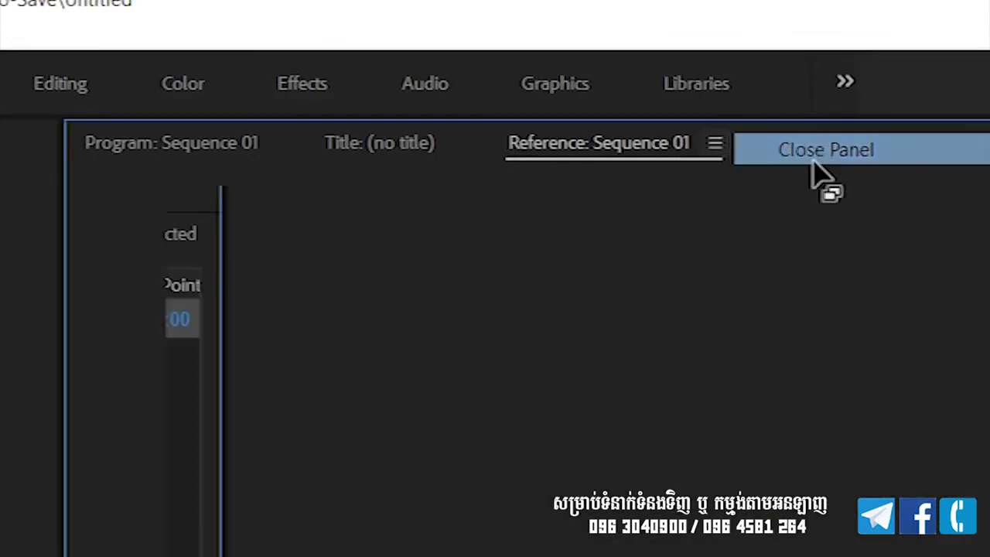
pyautogui.click(814, 155)
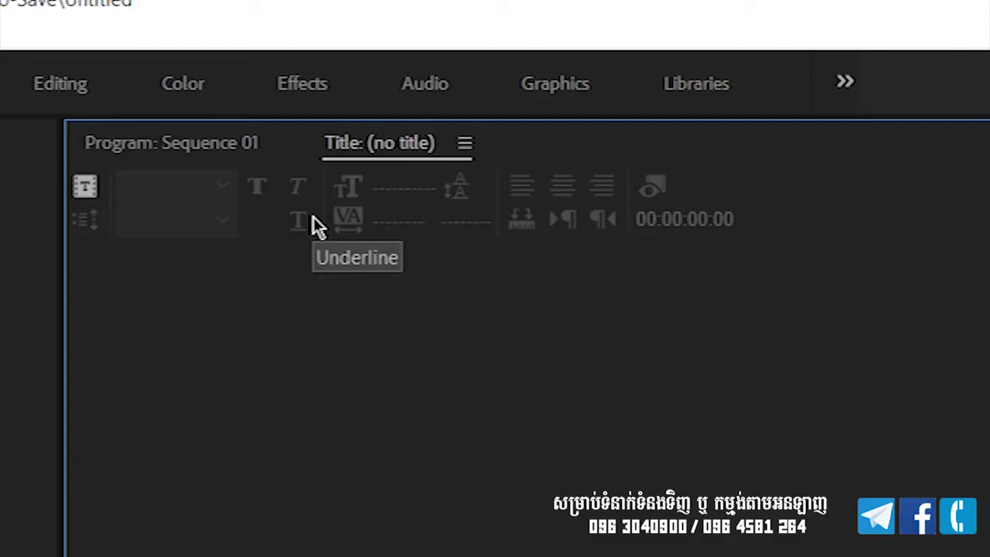
pyautogui.click(462, 144)
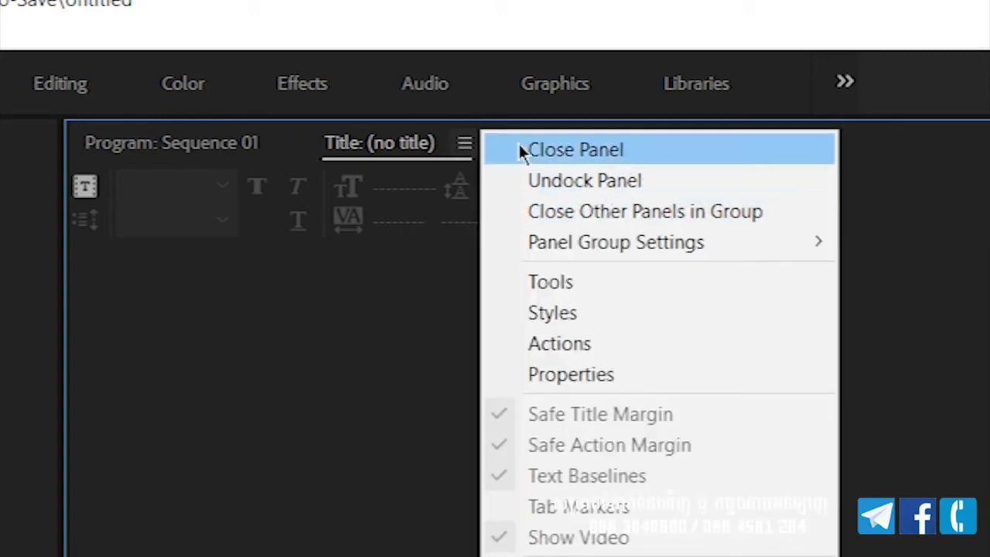
pyautogui.click(601, 149)
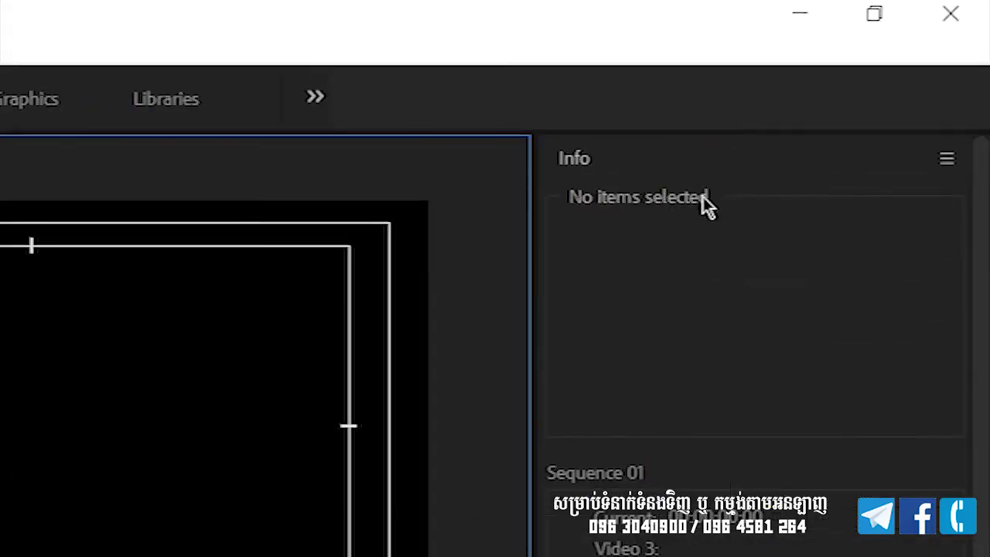
# Step: Close the Info panel and drag Effects toward the top-left group
pyautogui.click(947, 159)
pyautogui.click(773, 164)
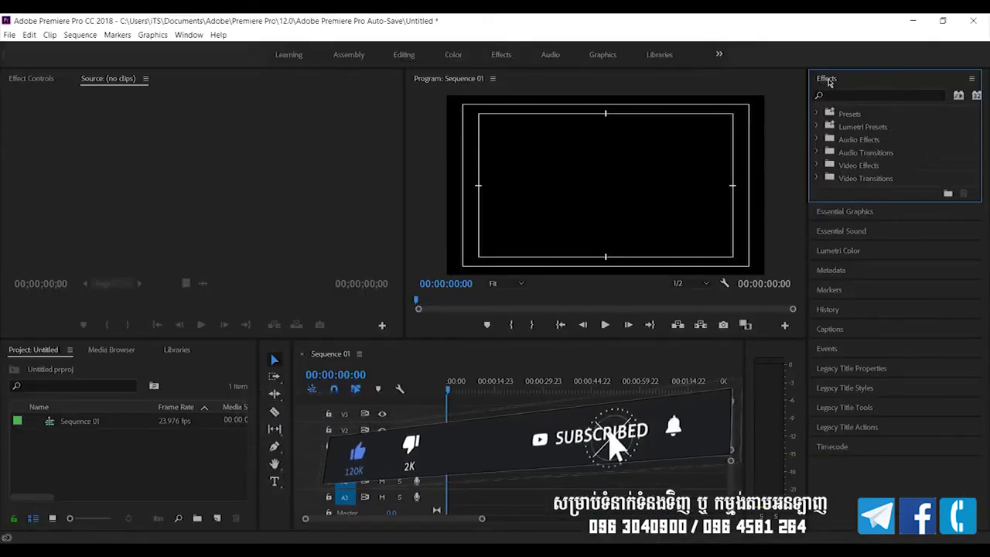
pyautogui.moveTo(826, 78)
pyautogui.mouseDown()
pyautogui.moveTo(243, 99)
pyautogui.moveTo(227, 87)
pyautogui.mouseUp()
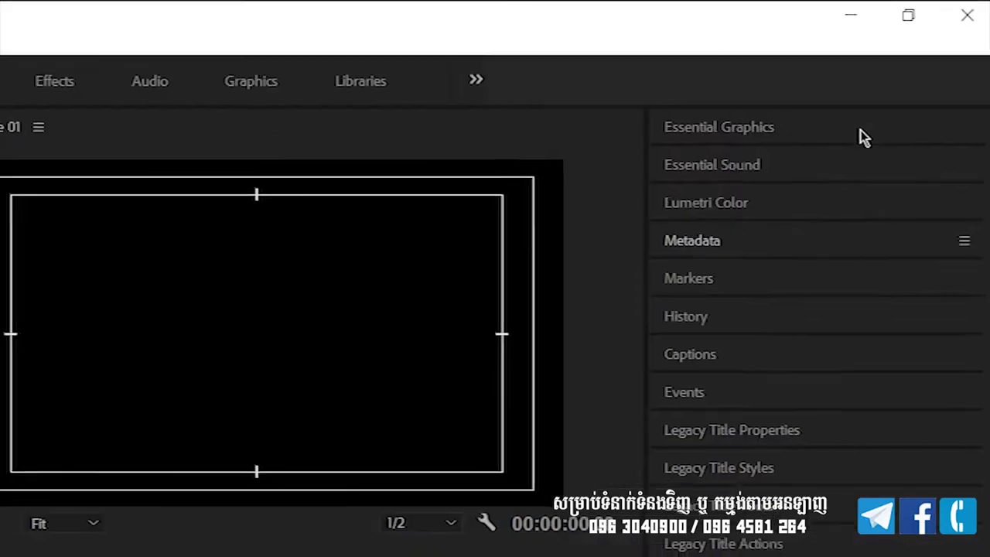
# Step: Close the Metadata, Markers, History, Captions and Events panels in the right column
pyautogui.click(964, 242)
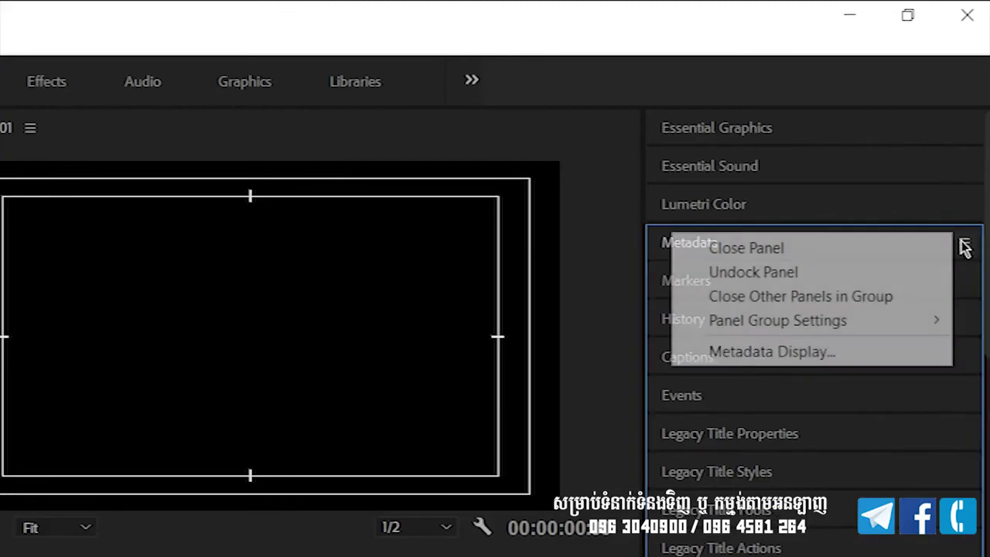
pyautogui.click(811, 258)
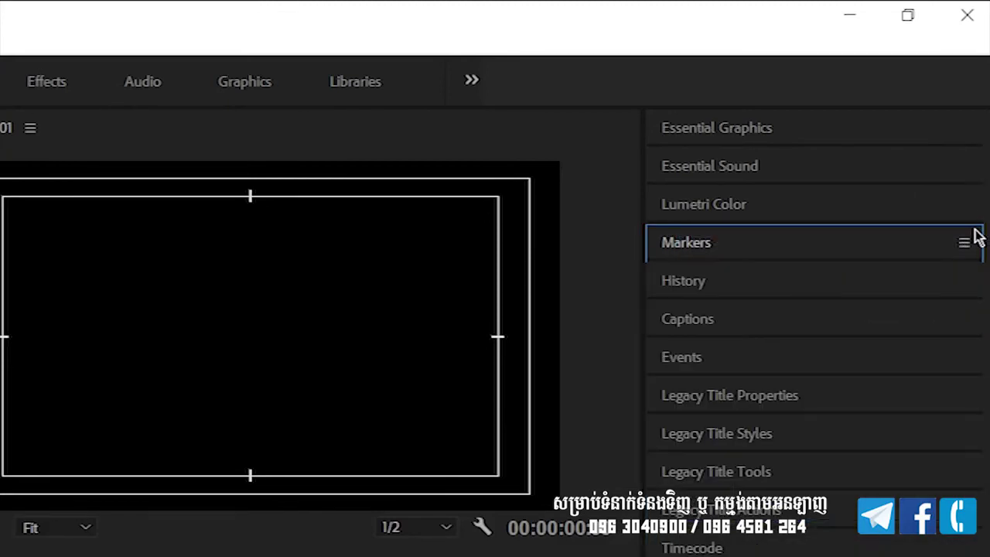
pyautogui.click(964, 242)
pyautogui.click(781, 259)
pyautogui.click(964, 242)
pyautogui.click(787, 252)
pyautogui.click(964, 242)
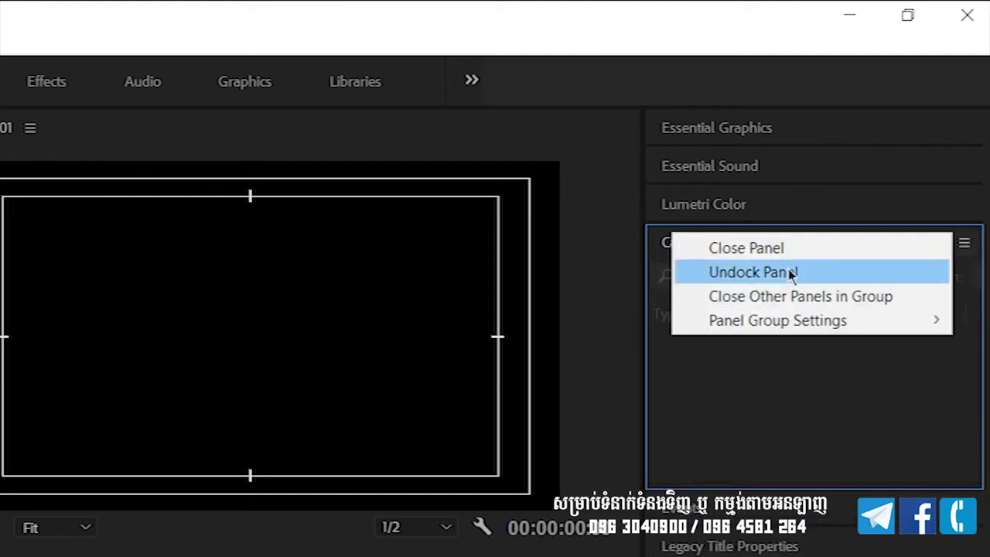
pyautogui.click(766, 249)
pyautogui.click(964, 242)
pyautogui.click(764, 249)
# Step: Close the Legacy Title Properties, Styles, Tools and Actions panels and the Timecode panel
pyautogui.click(963, 242)
pyautogui.click(763, 249)
pyautogui.click(963, 242)
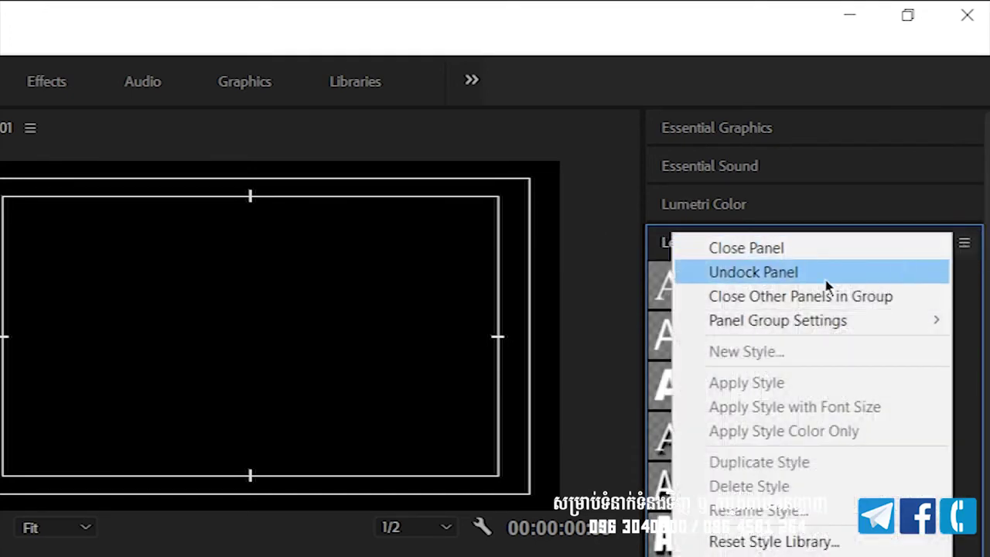
pyautogui.click(835, 249)
pyautogui.click(964, 243)
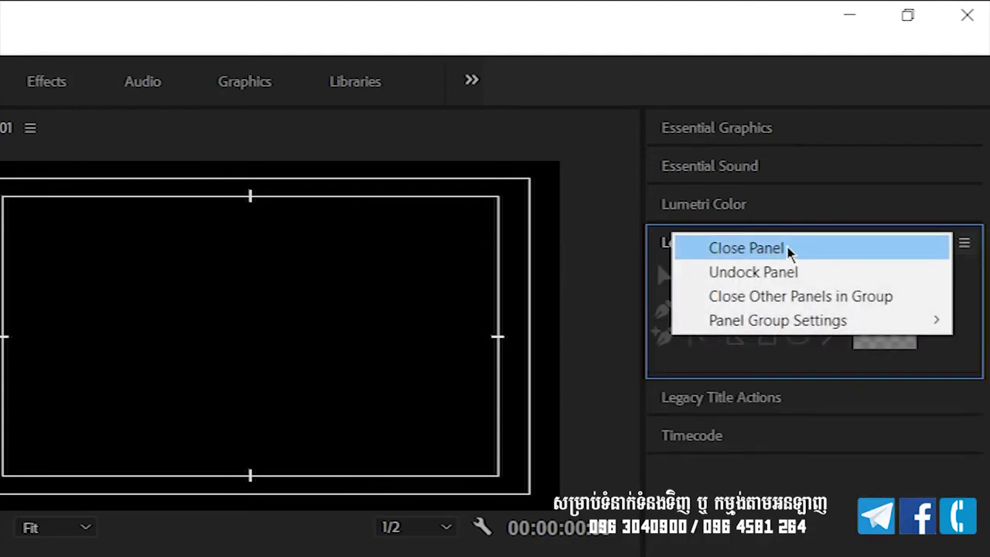
pyautogui.click(789, 249)
pyautogui.click(963, 242)
pyautogui.click(925, 249)
pyautogui.click(963, 244)
pyautogui.click(766, 249)
# Step: Close Lumetri Color, Essential Sound, Essential Graphics and the last remaining right-column panel
pyautogui.click(964, 205)
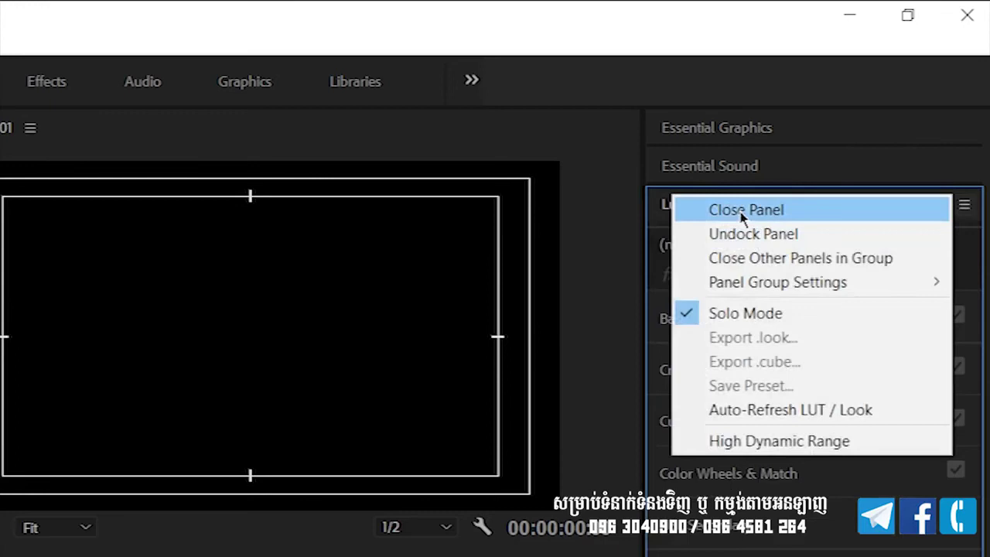
pyautogui.click(744, 210)
pyautogui.click(963, 167)
pyautogui.click(797, 171)
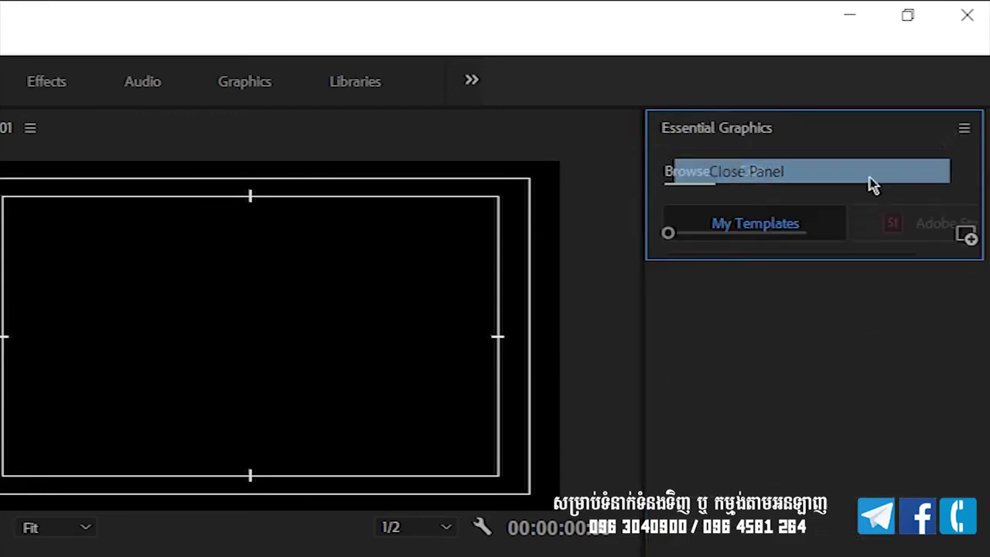
pyautogui.click(963, 130)
pyautogui.click(880, 134)
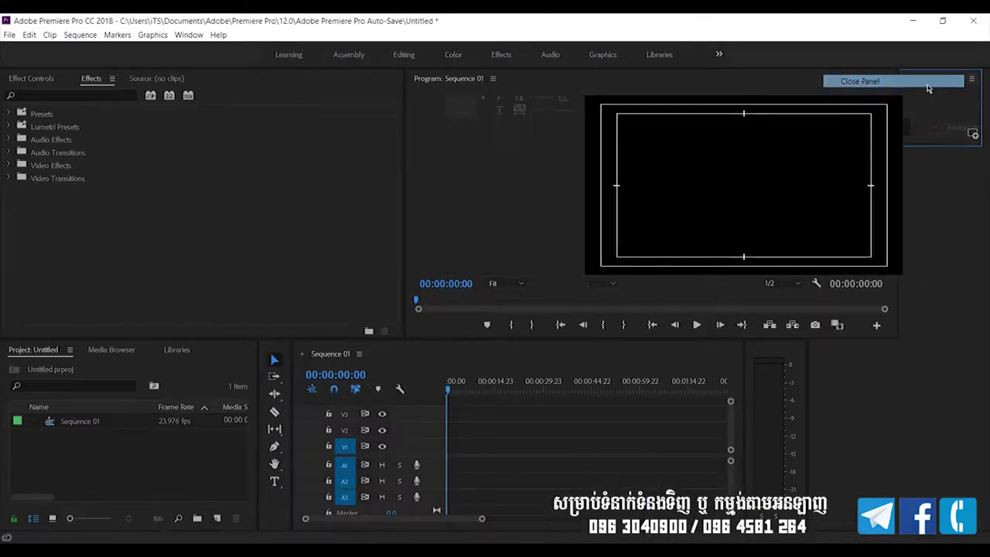
pyautogui.click(928, 83)
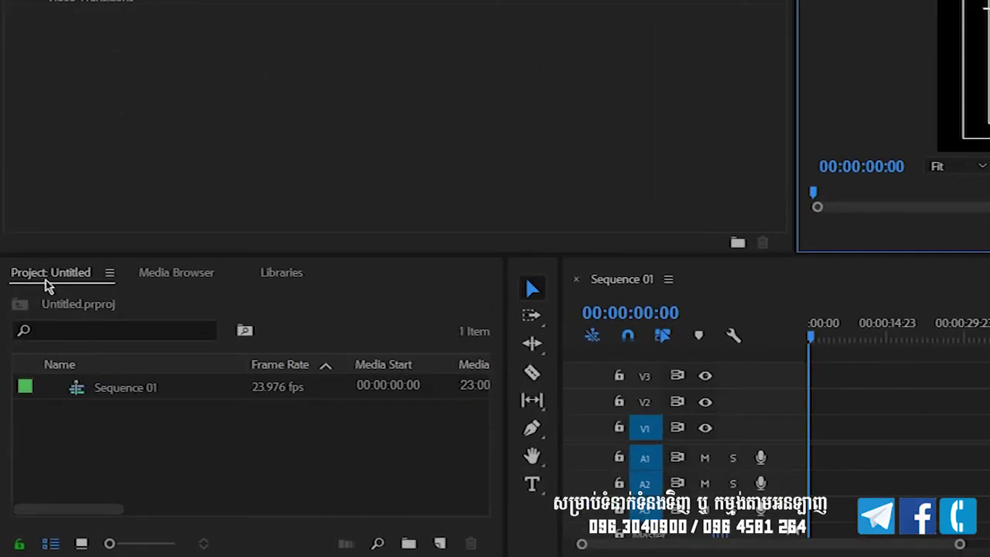
# Step: Dock the Project panel into the top-left group and move Source beside the Program monitor
pyautogui.click(27, 351)
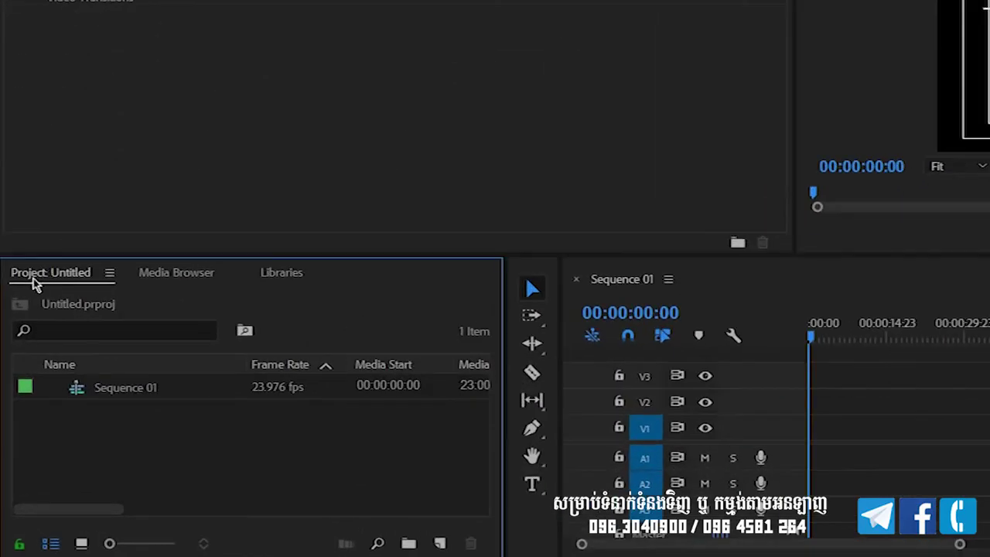
pyautogui.moveTo(44, 280)
pyautogui.mouseDown()
pyautogui.moveTo(68, 94)
pyautogui.moveTo(86, 63)
pyautogui.moveTo(347, 513)
pyautogui.mouseUp()
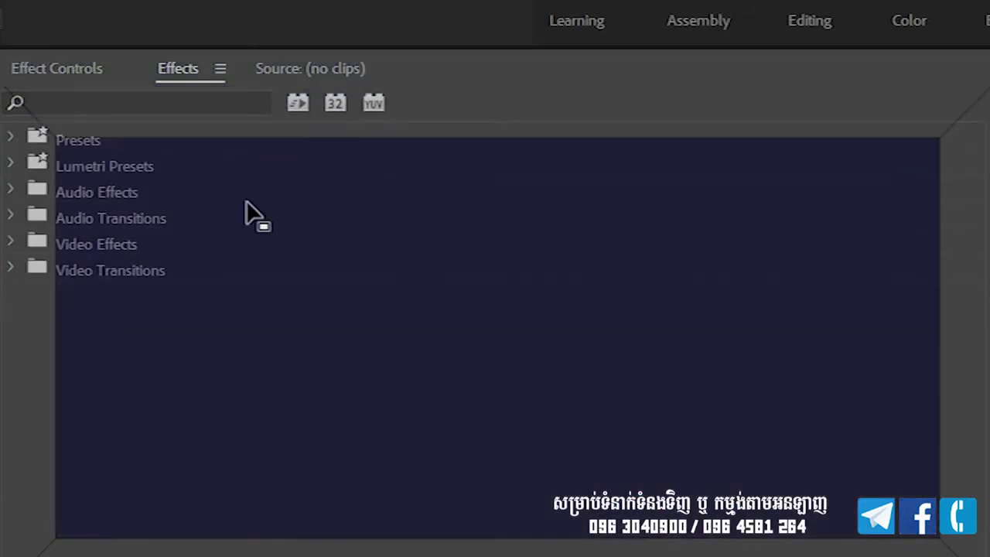
pyautogui.moveTo(346, 513)
pyautogui.mouseDown()
pyautogui.moveTo(284, 129)
pyautogui.moveTo(289, 83)
pyautogui.moveTo(236, 64)
pyautogui.moveTo(312, 75)
pyautogui.moveTo(23, 66)
pyautogui.moveTo(83, 64)
pyautogui.mouseUp()
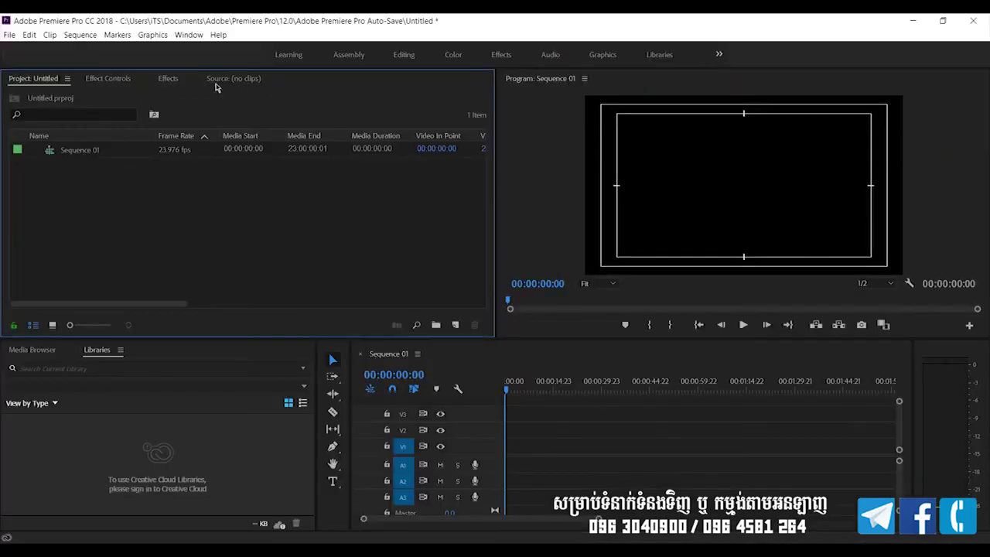
pyautogui.moveTo(220, 79)
pyautogui.mouseDown()
pyautogui.moveTo(432, 116)
pyautogui.moveTo(604, 81)
pyautogui.mouseUp()
# Step: Bring Program: Sequence 01 to the front top-right and the Project panel top-left
pyautogui.click(607, 79)
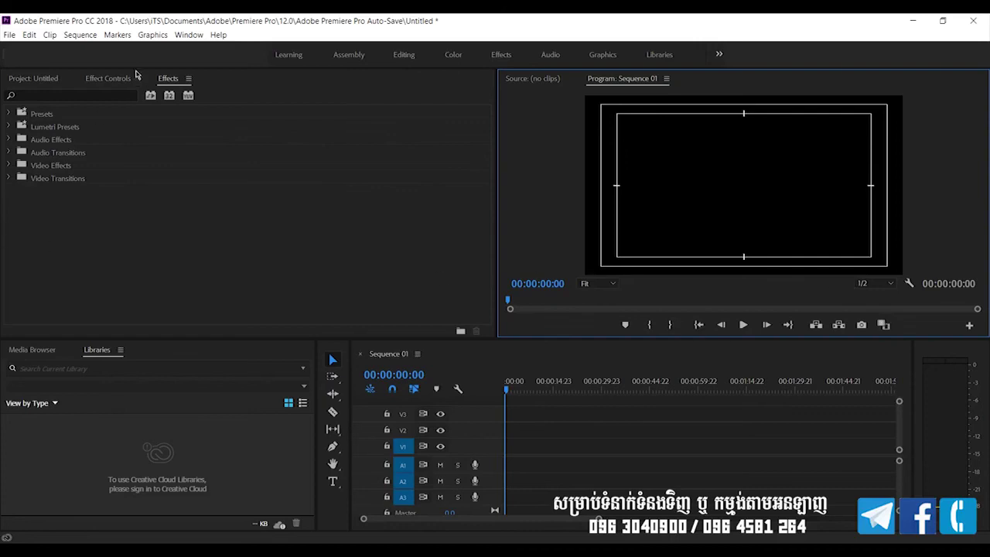
pyautogui.click(33, 80)
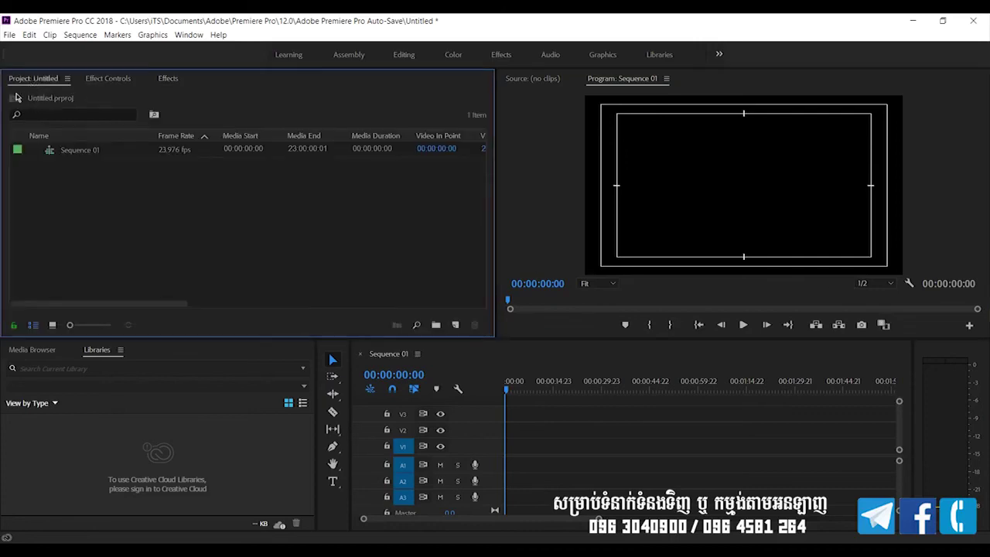
# Step: Move the Effect Controls tab so it sits right after the Effects tab
pyautogui.click(112, 84)
pyautogui.moveTo(126, 80); pyautogui.dragTo(226, 82)
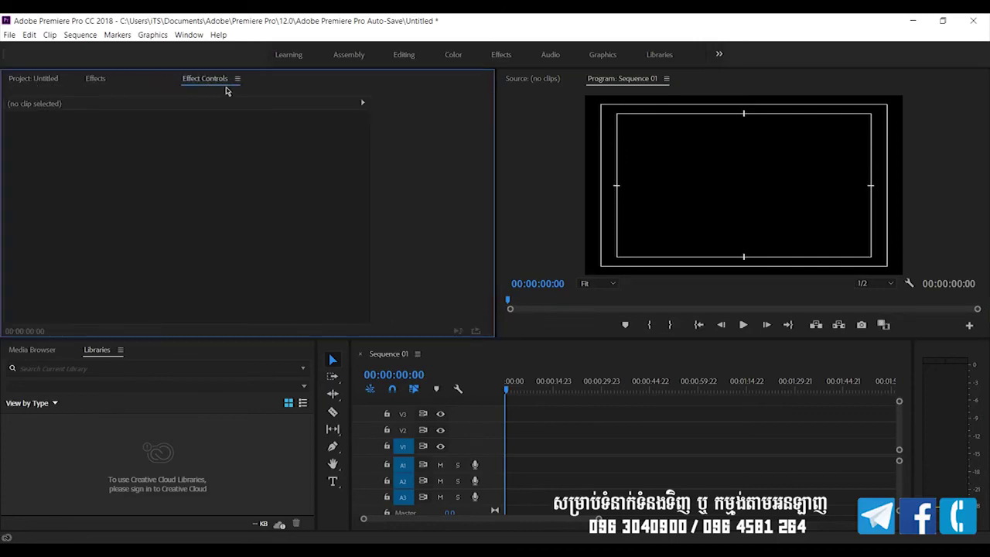
pyautogui.click(96, 80)
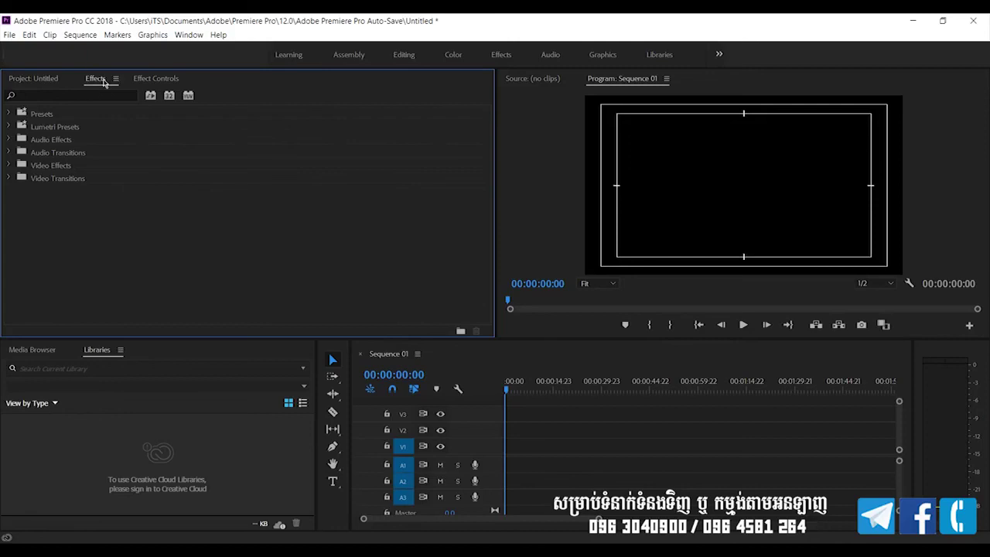
# Step: Check the new tab order by switching between Effects and Effect Controls, then show the Media Browser
pyautogui.click(165, 78)
pyautogui.click(92, 80)
pyautogui.click(151, 82)
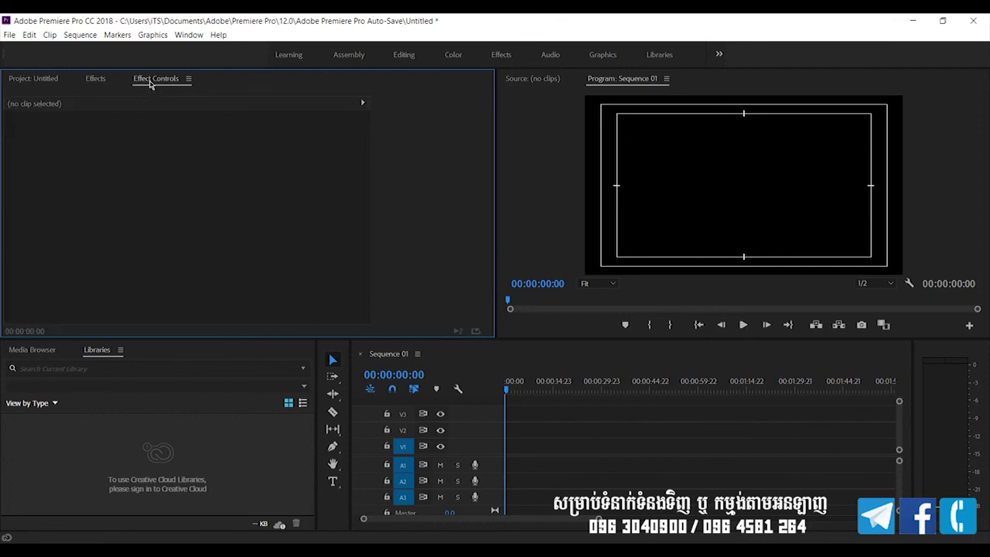
pyautogui.click(210, 374)
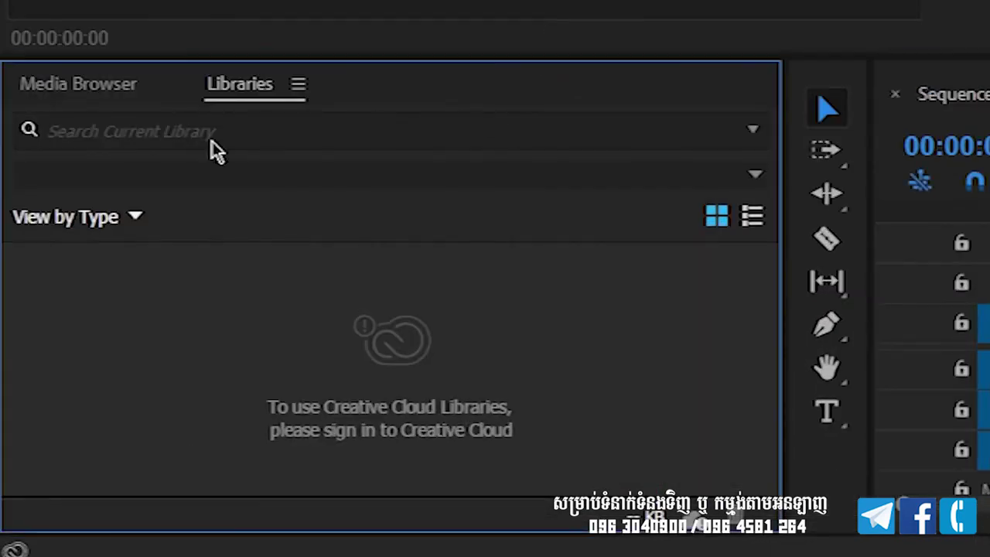
pyautogui.click(111, 86)
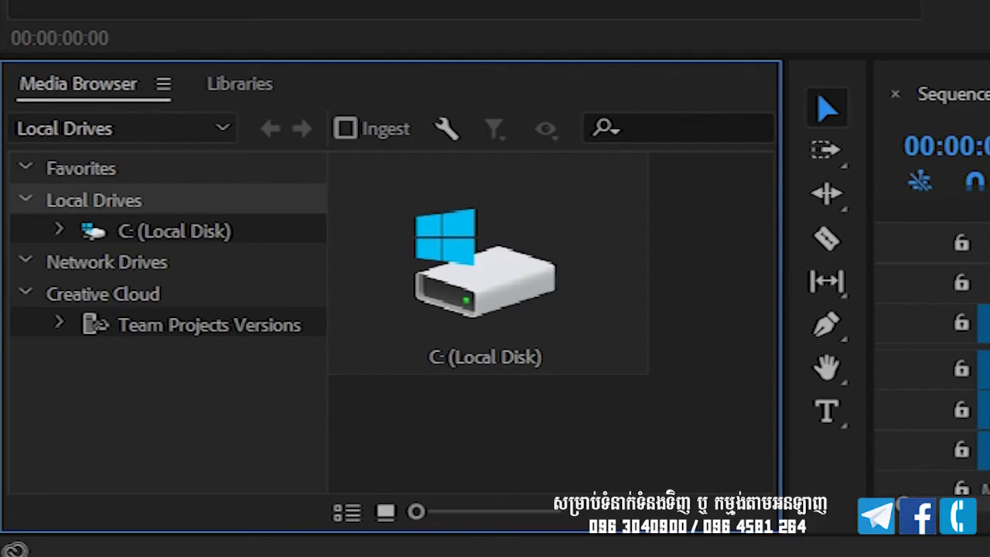
# Step: Close the Media Browser panel, then the Libraries panel, each via Close Panel in its panel menu
pyautogui.moveTo(825, 556)
pyautogui.click(164, 85)
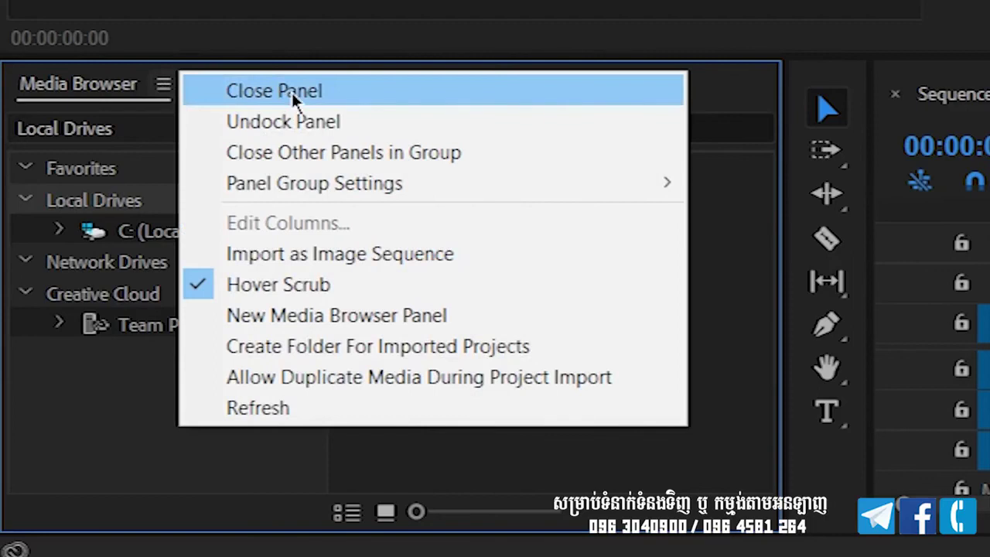
pyautogui.click(291, 91)
pyautogui.click(112, 85)
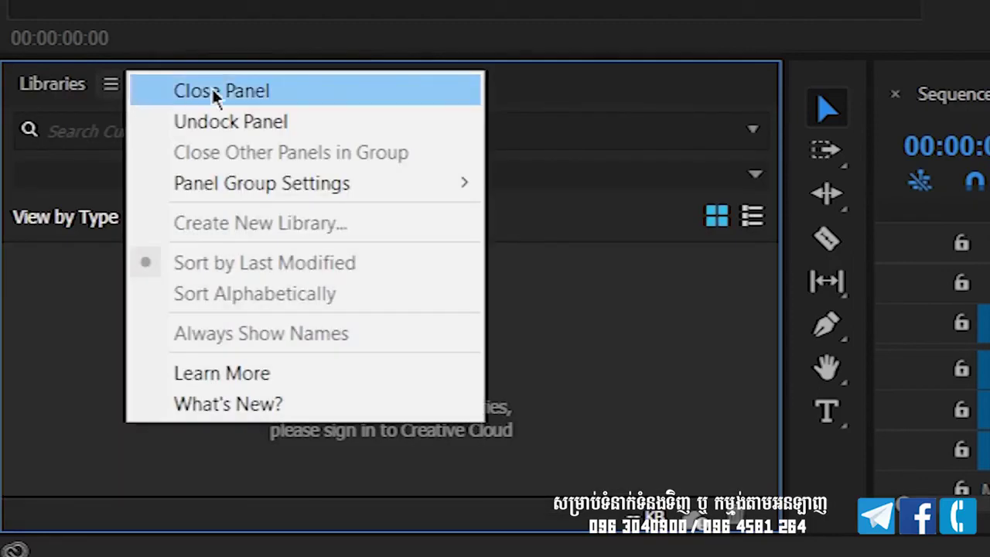
pyautogui.click(213, 91)
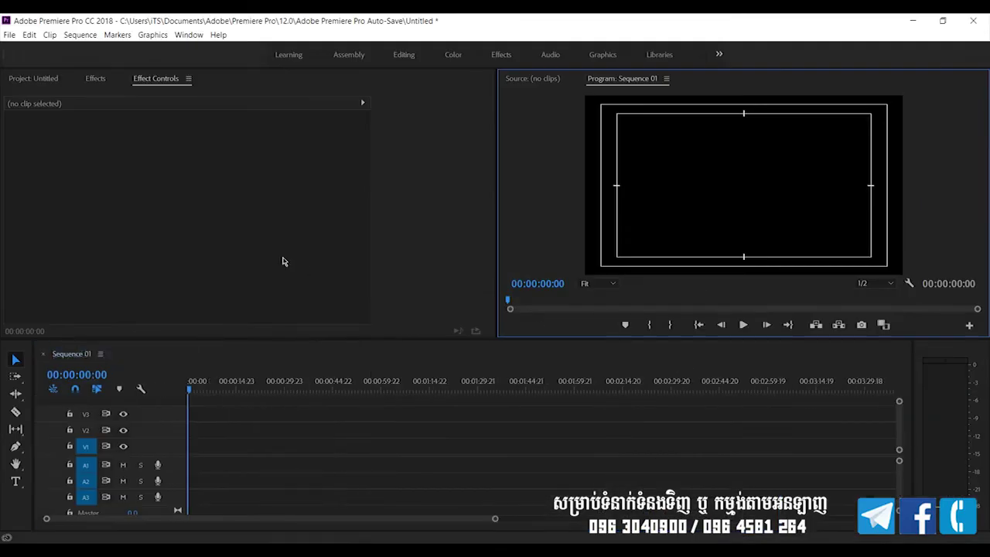